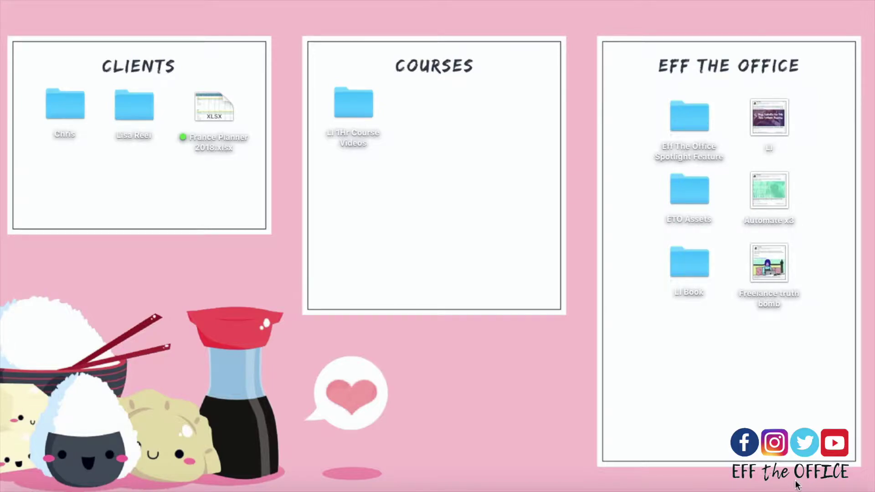
Bring Chrome forward and load canva.com to reach the Canva home page.
{"action": "left_click", "coordinate": [799, 486]}
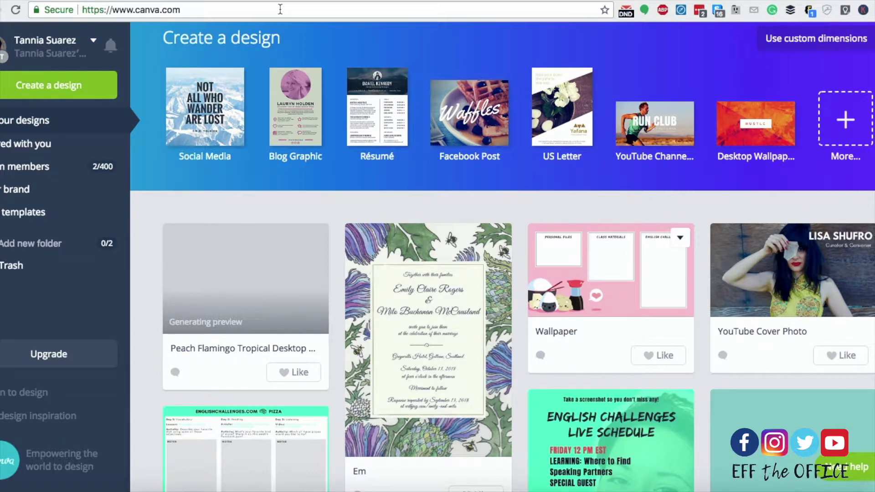
{"action": "left_click", "coordinate": [280, 10]}
{"action": "type", "text": "canva.com"}
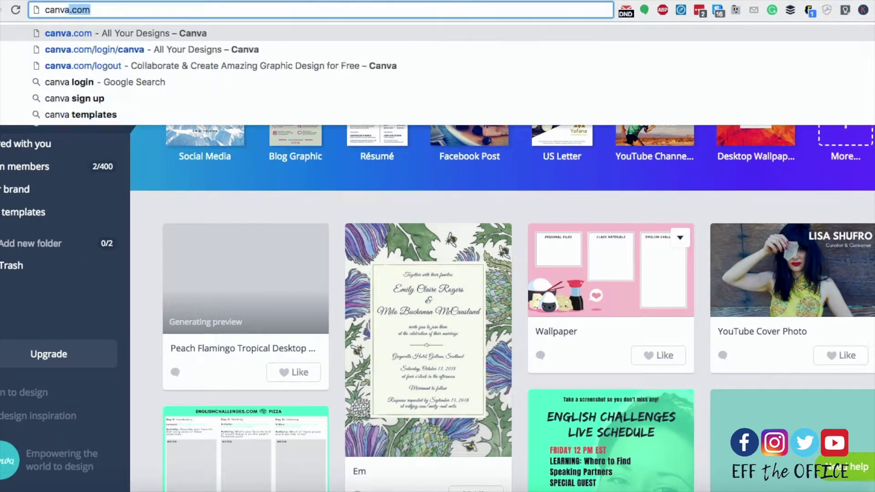
{"action": "key", "text": "Return"}
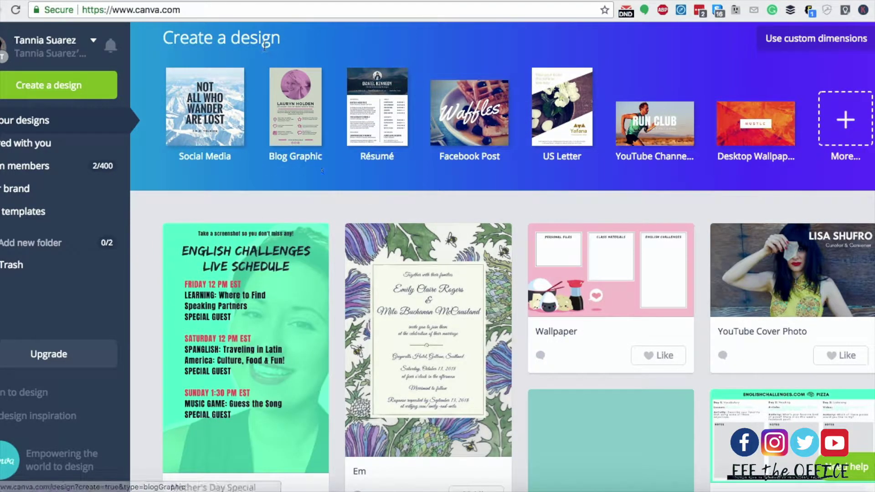
Start a Desktop Wallpaper design and apply the free Tropical Vibes flamingo layout.
{"action": "left_click", "coordinate": [761, 135]}
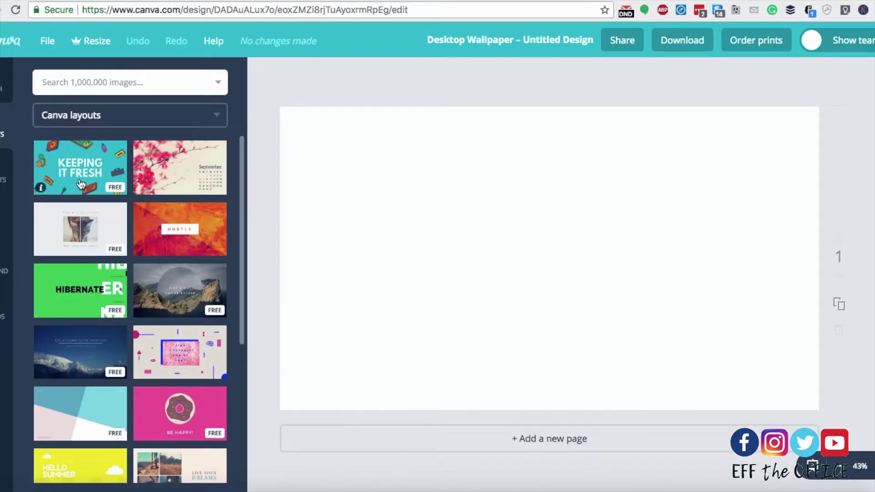
{"action": "scroll", "coordinate": [156, 291], "scroll_direction": "down", "scroll_amount": 10}
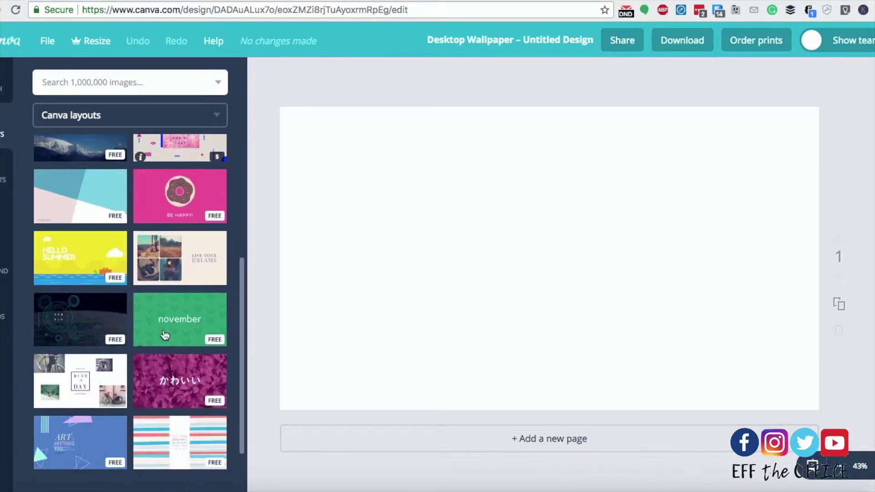
{"action": "scroll", "coordinate": [155, 290], "scroll_direction": "down", "scroll_amount": 5}
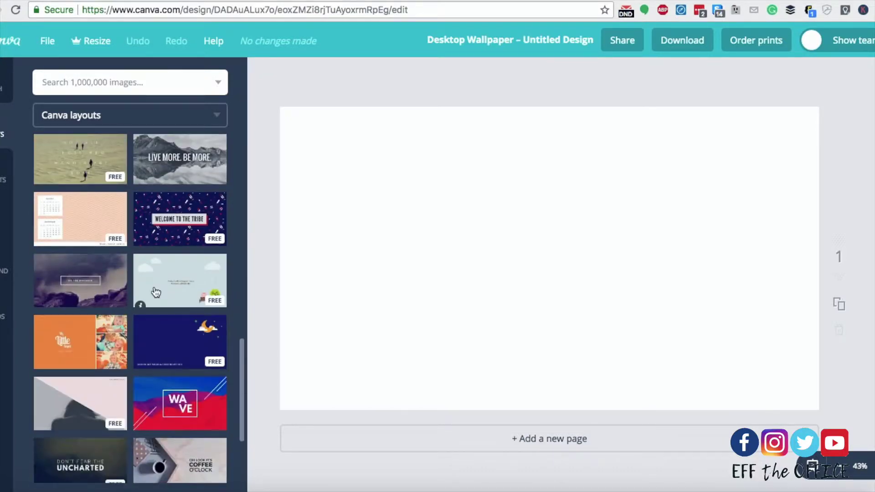
{"action": "scroll", "coordinate": [158, 255], "scroll_direction": "up", "scroll_amount": 3}
{"action": "scroll", "coordinate": [146, 319], "scroll_direction": "down", "scroll_amount": 10}
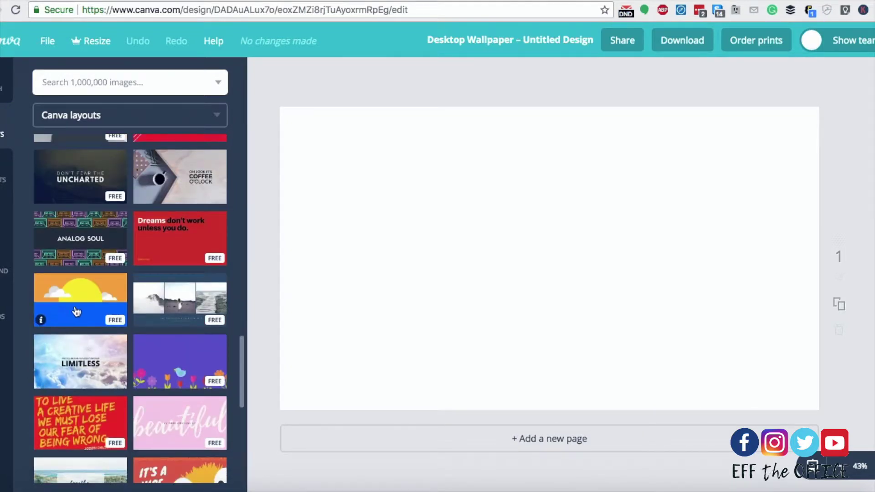
{"action": "scroll", "coordinate": [77, 312], "scroll_direction": "down", "scroll_amount": 3}
{"action": "scroll", "coordinate": [75, 308], "scroll_direction": "down", "scroll_amount": 3}
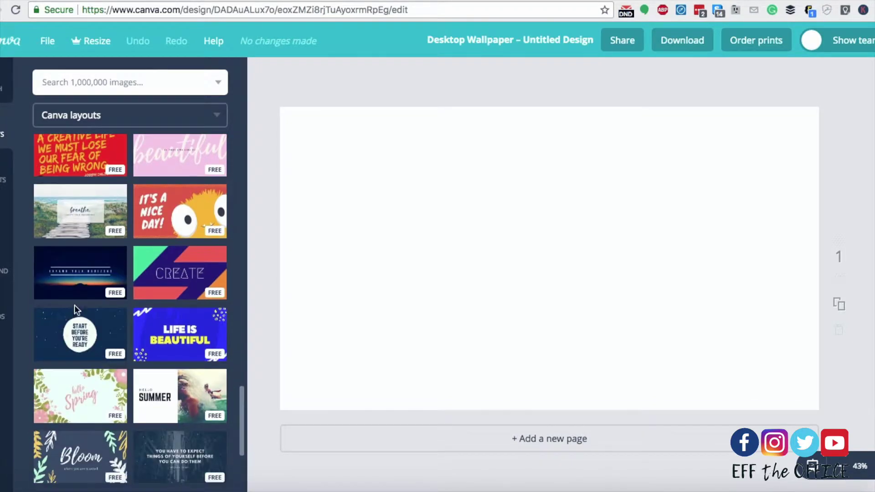
{"action": "scroll", "coordinate": [178, 319], "scroll_direction": "down", "scroll_amount": 4}
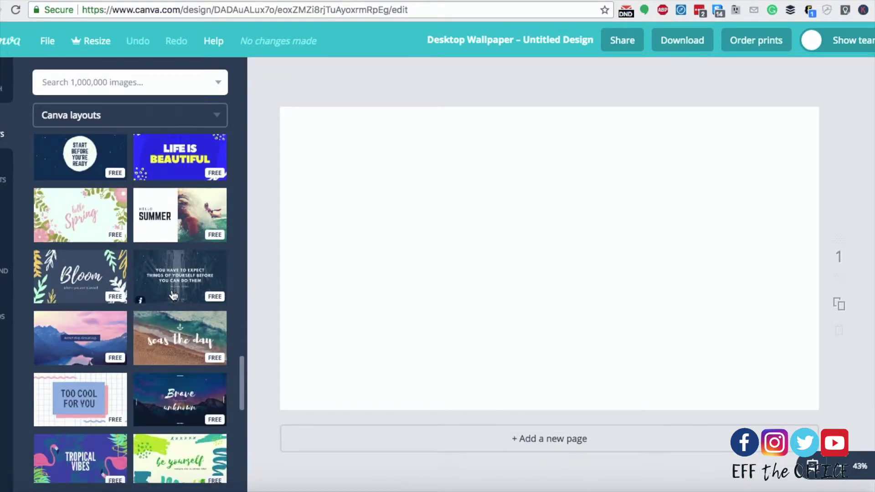
{"action": "scroll", "coordinate": [156, 358], "scroll_direction": "down", "scroll_amount": 2}
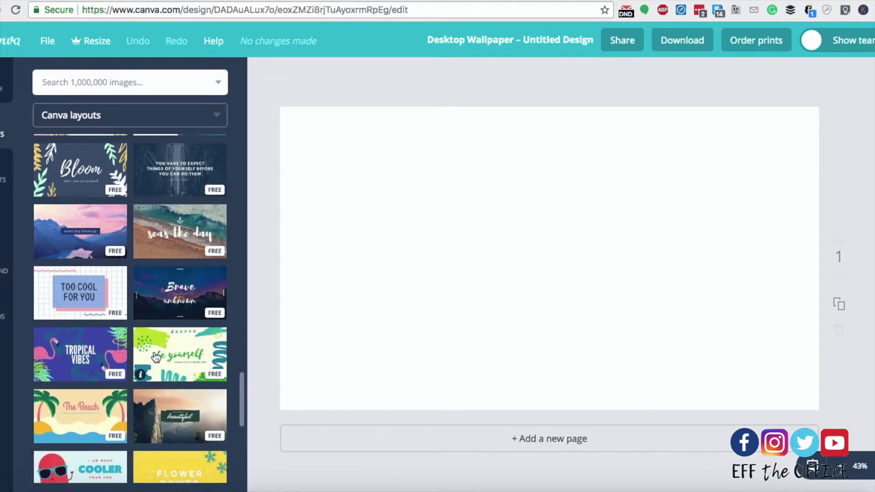
{"action": "left_click", "coordinate": [98, 365]}
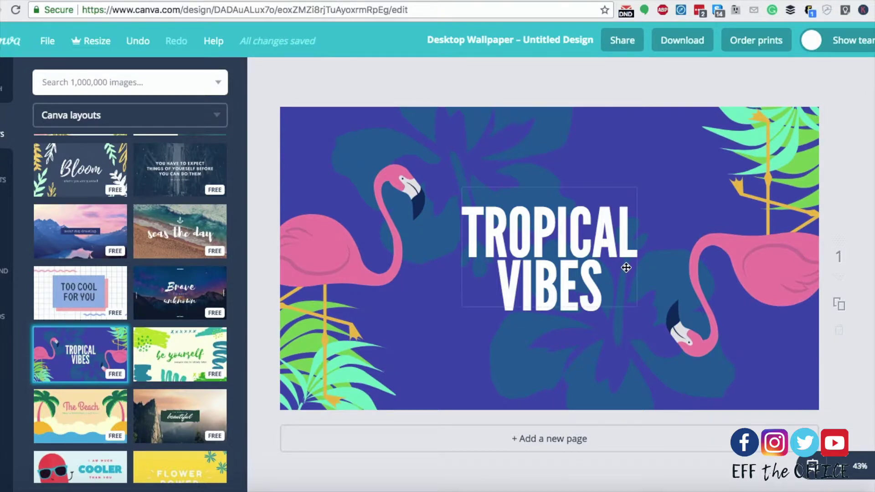
Delete the right-hand flamingo graphic and the top-right palm leaf.
{"action": "left_click", "coordinate": [797, 133]}
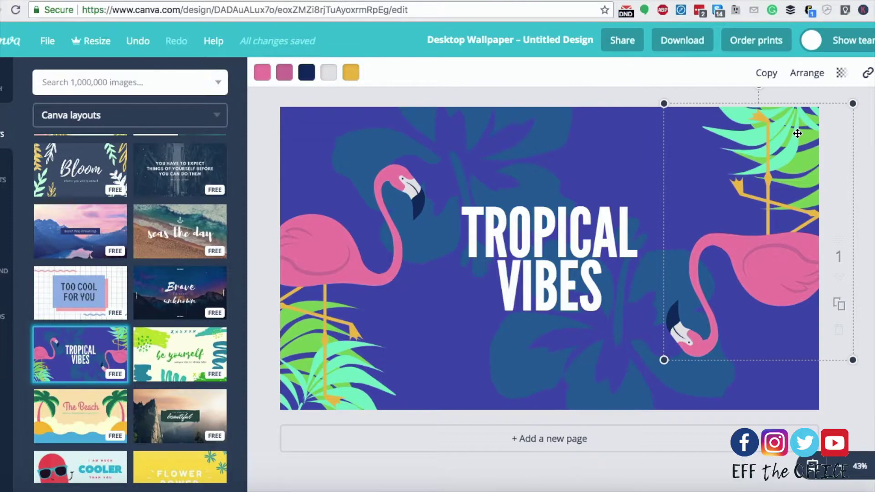
{"action": "key", "text": "Delete"}
{"action": "left_click", "coordinate": [778, 136]}
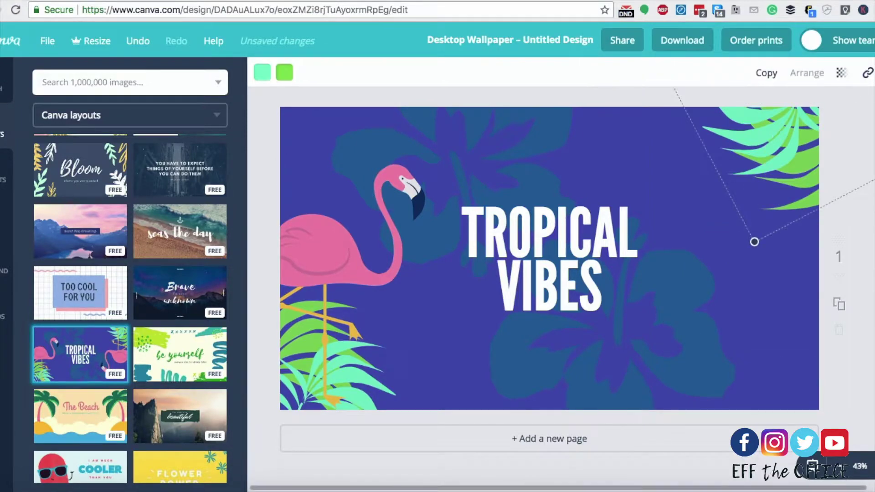
{"action": "key", "text": "Delete"}
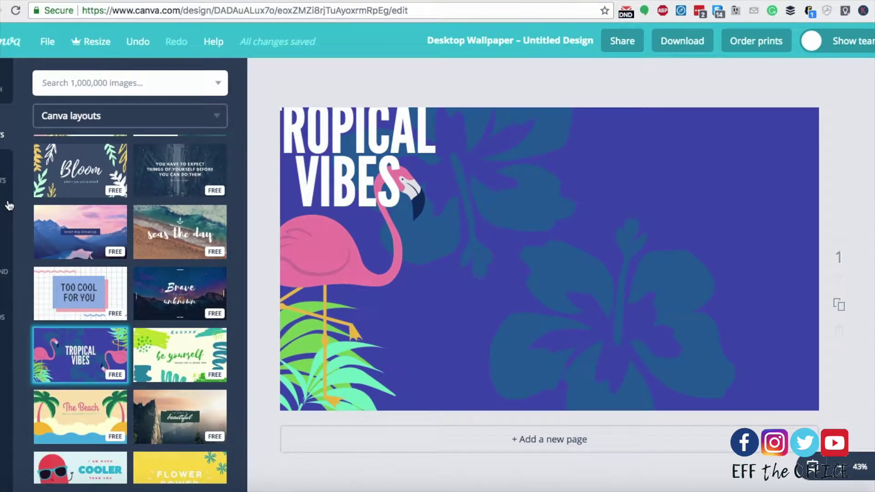
Add a white outlined square shape and stretch it into a tall frame on the right.
{"action": "left_click", "coordinate": [8, 186]}
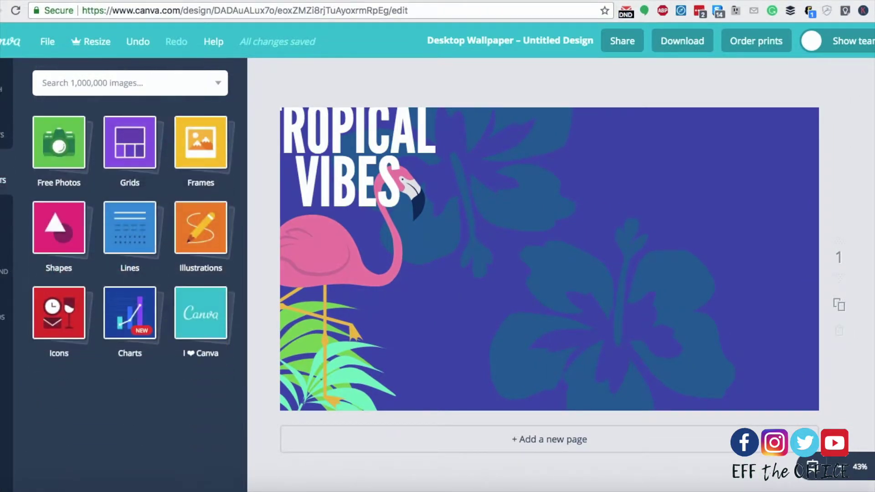
{"action": "left_click", "coordinate": [66, 241]}
{"action": "scroll", "coordinate": [71, 331], "scroll_direction": "down", "scroll_amount": 3}
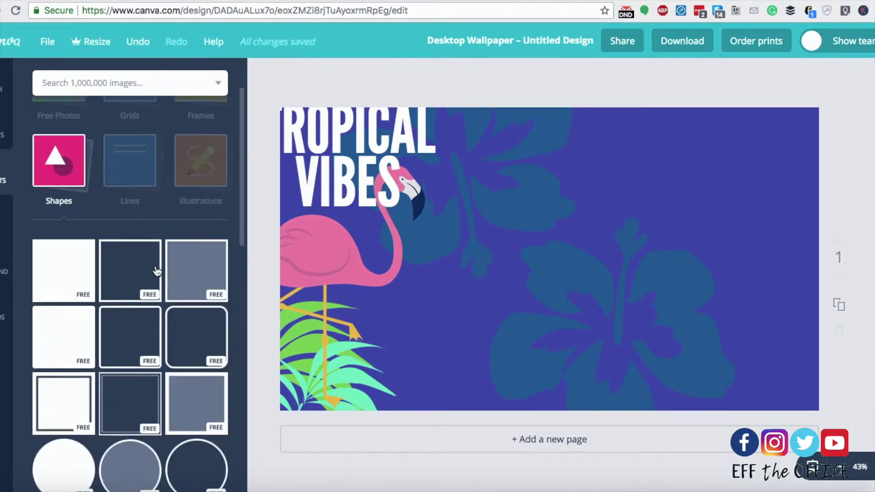
{"action": "left_click", "coordinate": [69, 367]}
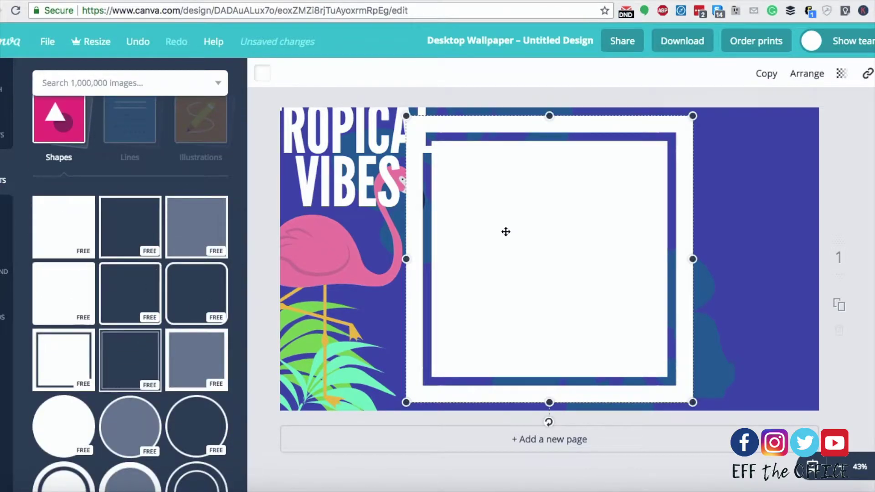
{"action": "left_click_drag", "start_coordinate": [693, 116], "coordinate": [570, 238]}
{"action": "left_click_drag", "start_coordinate": [517, 300], "coordinate": [558, 188]}
{"action": "left_click_drag", "start_coordinate": [531, 291], "coordinate": [537, 392]}
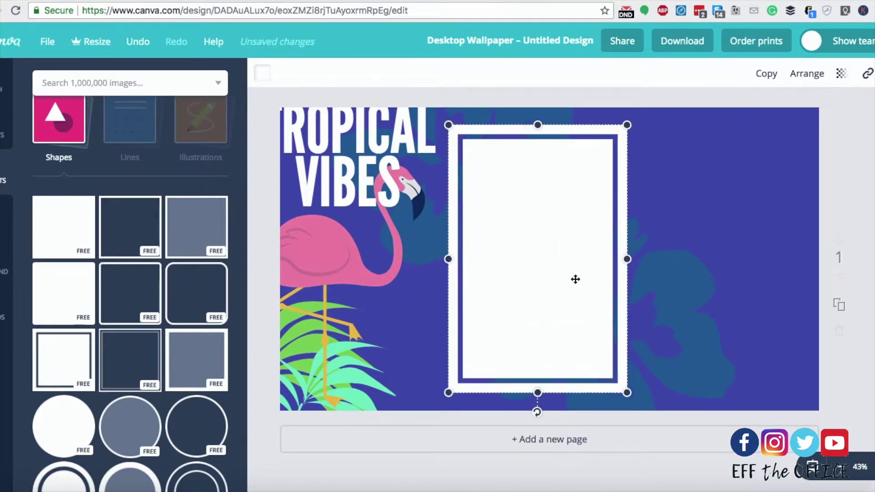
{"action": "left_click_drag", "start_coordinate": [575, 280], "coordinate": [589, 282]}
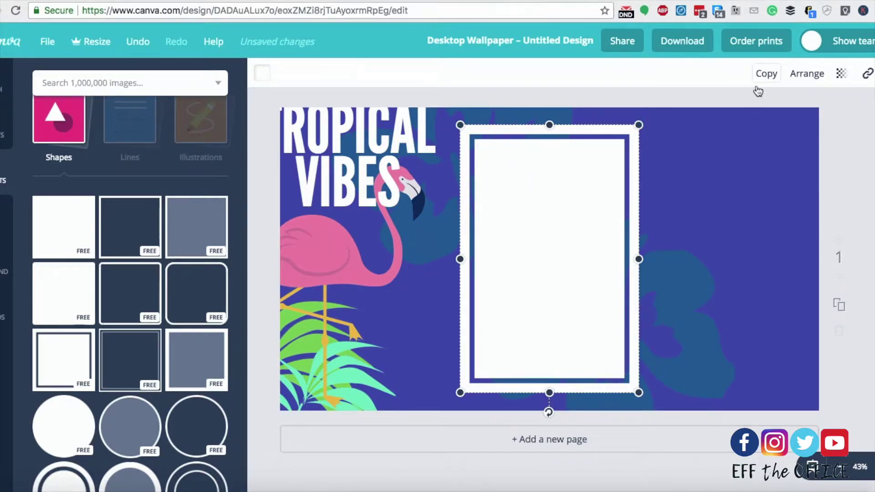
Duplicate the white frame and line up both copies side by side.
{"action": "left_click", "coordinate": [767, 75]}
{"action": "left_click_drag", "start_coordinate": [574, 179], "coordinate": [764, 167]}
{"action": "left_click_drag", "start_coordinate": [586, 234], "coordinate": [557, 237]}
{"action": "left_click_drag", "start_coordinate": [720, 240], "coordinate": [700, 248]}
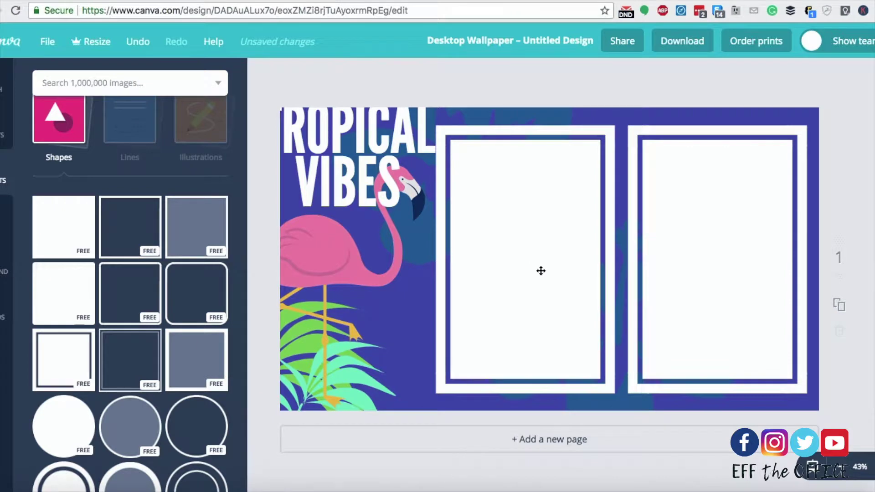
Select all the TROPICAL VIBES heading text and set its size to 36.
{"action": "left_click", "coordinate": [348, 150]}
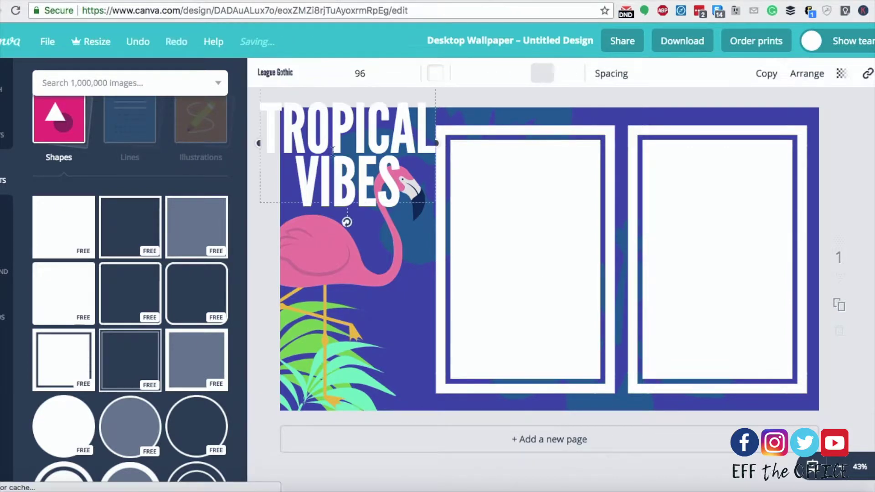
{"action": "left_click", "coordinate": [357, 176]}
{"action": "key", "text": "ctrl+a"}
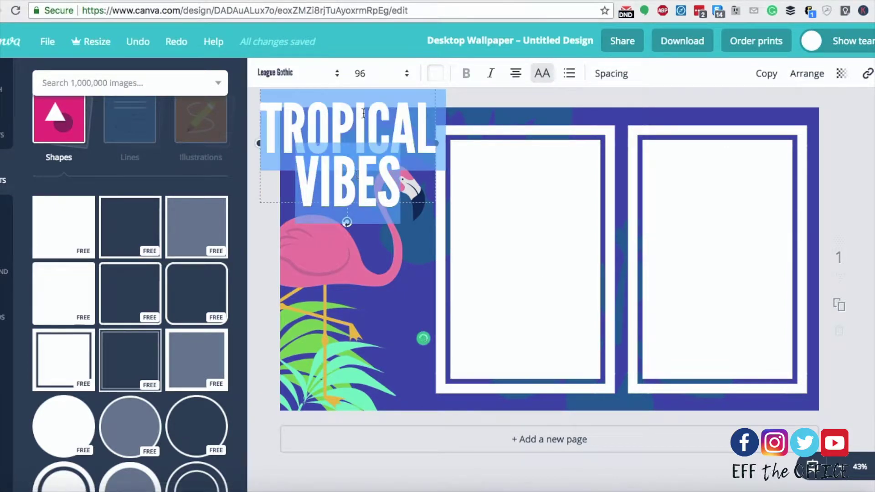
{"action": "left_click", "coordinate": [308, 84]}
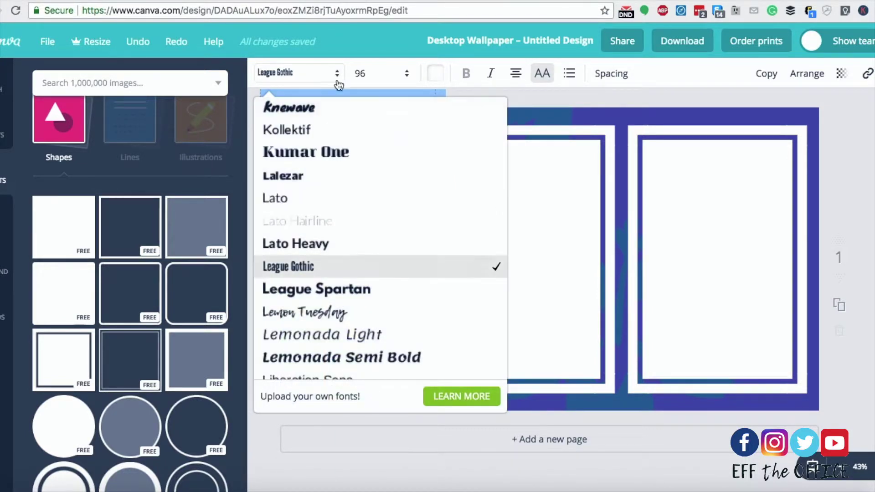
{"action": "scroll", "coordinate": [312, 271], "scroll_direction": "down", "scroll_amount": 2}
{"action": "scroll", "coordinate": [312, 271], "scroll_direction": "down", "scroll_amount": 14}
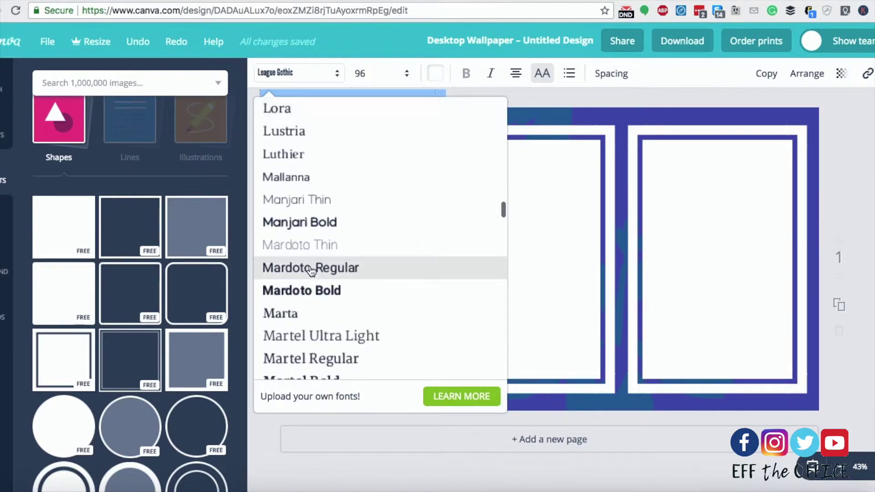
{"action": "scroll", "coordinate": [312, 271], "scroll_direction": "up", "scroll_amount": 15}
{"action": "left_click", "coordinate": [384, 81]}
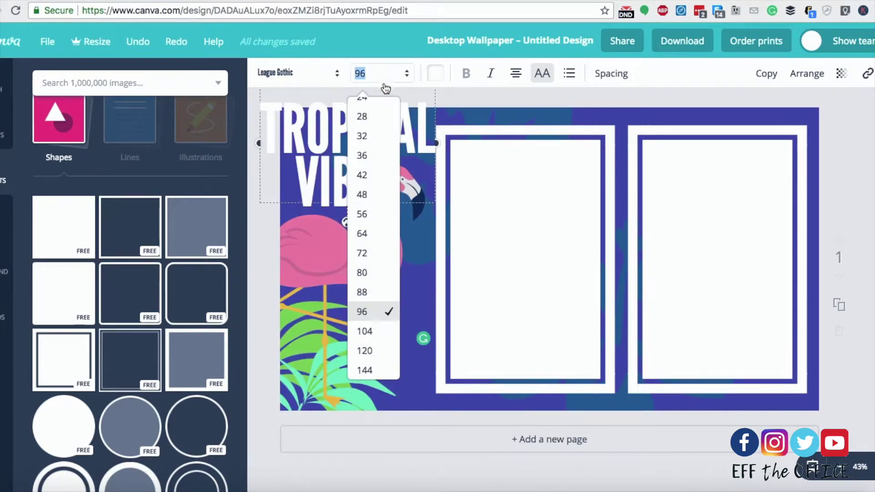
{"action": "left_click", "coordinate": [371, 156]}
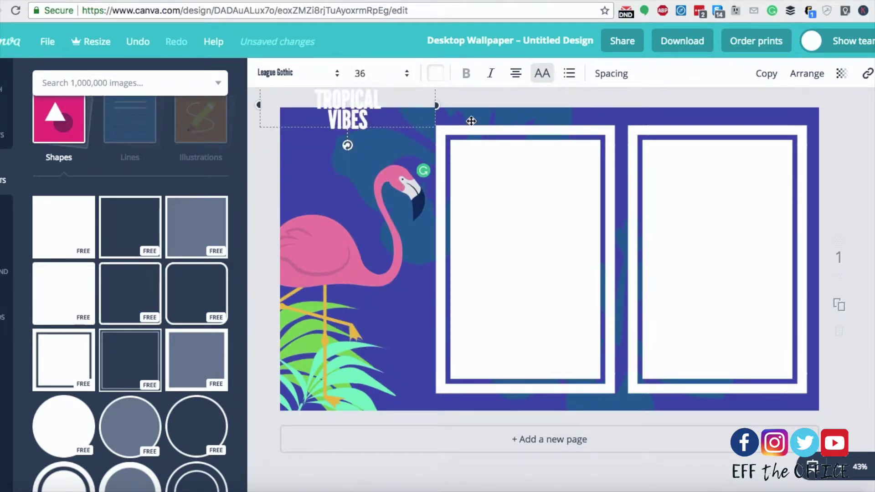
Make the title navy and move it over the left white box.
{"action": "left_click", "coordinate": [436, 78]}
{"action": "left_click", "coordinate": [472, 161]}
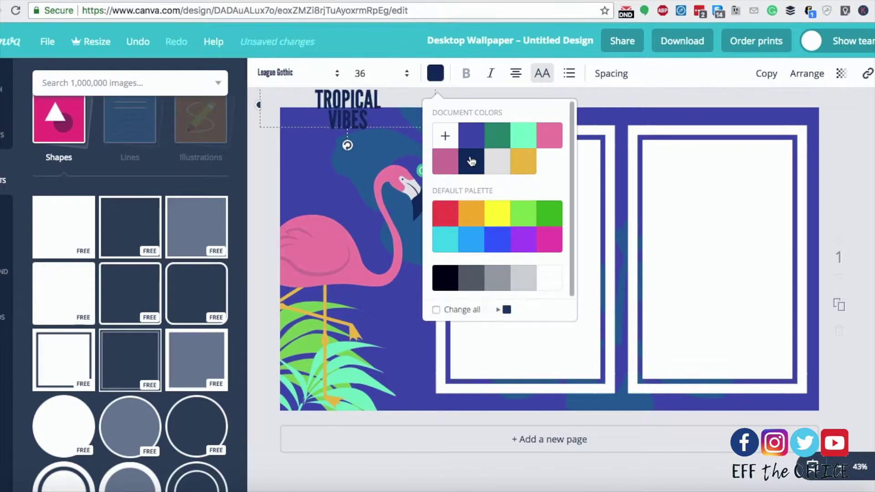
{"action": "left_click", "coordinate": [338, 178]}
{"action": "left_click", "coordinate": [331, 139]}
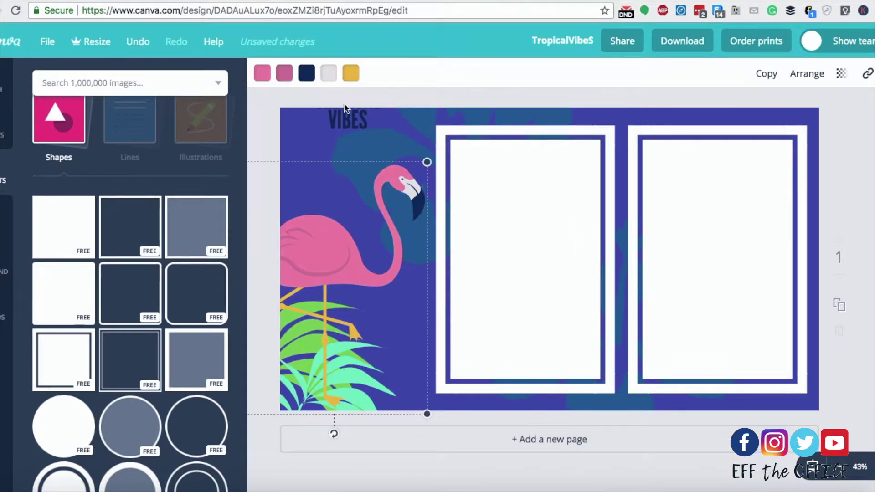
{"action": "left_click_drag", "start_coordinate": [348, 117], "coordinate": [524, 185]}
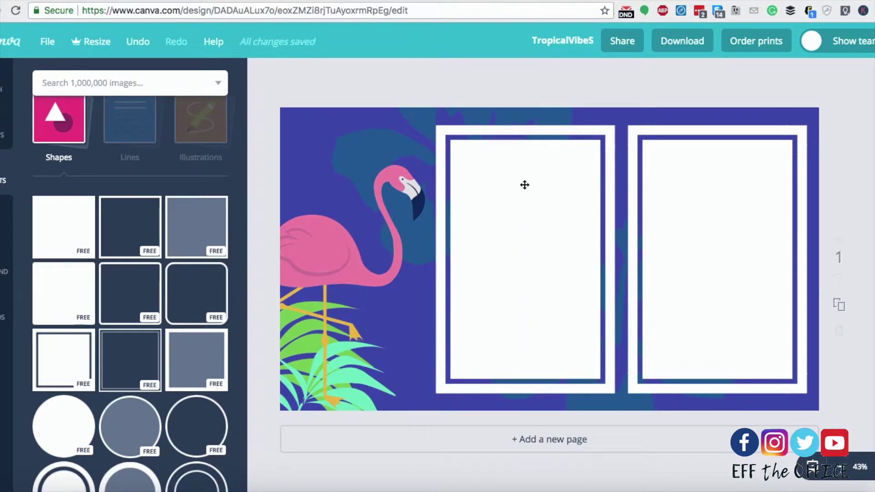
Send the left white frame behind the title and retype the title as CLIENTS.
{"action": "left_click", "coordinate": [527, 345]}
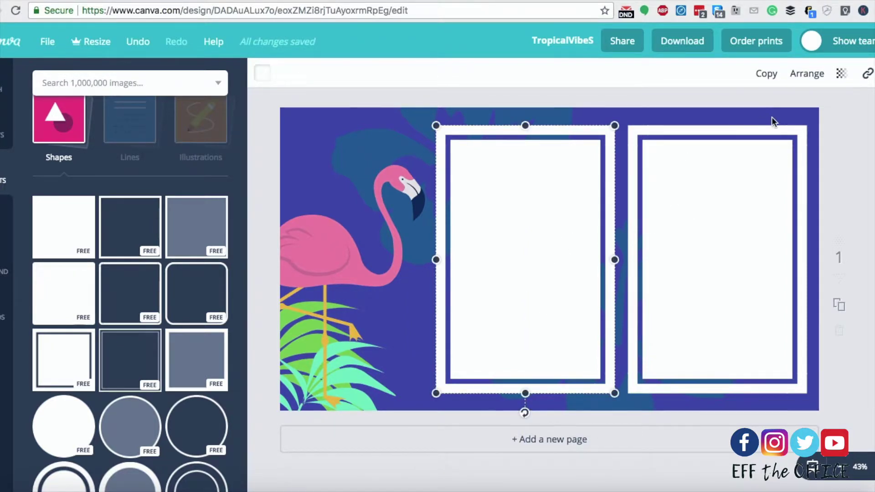
{"action": "left_click", "coordinate": [806, 73]}
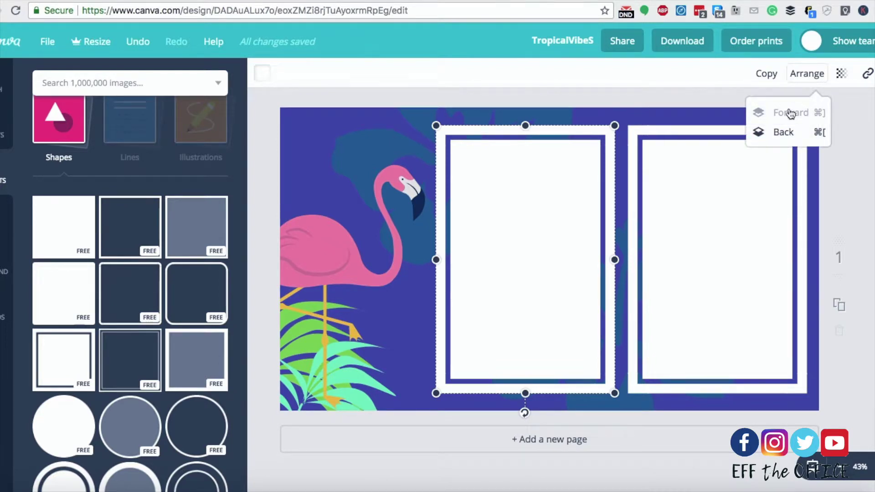
{"action": "left_click", "coordinate": [783, 132]}
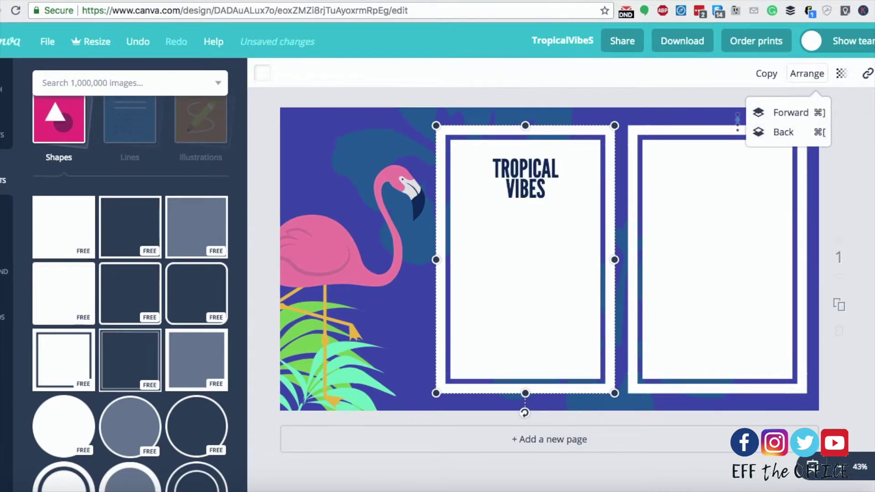
{"action": "left_click_drag", "start_coordinate": [527, 191], "coordinate": [528, 186]}
{"action": "double_click", "coordinate": [510, 173]}
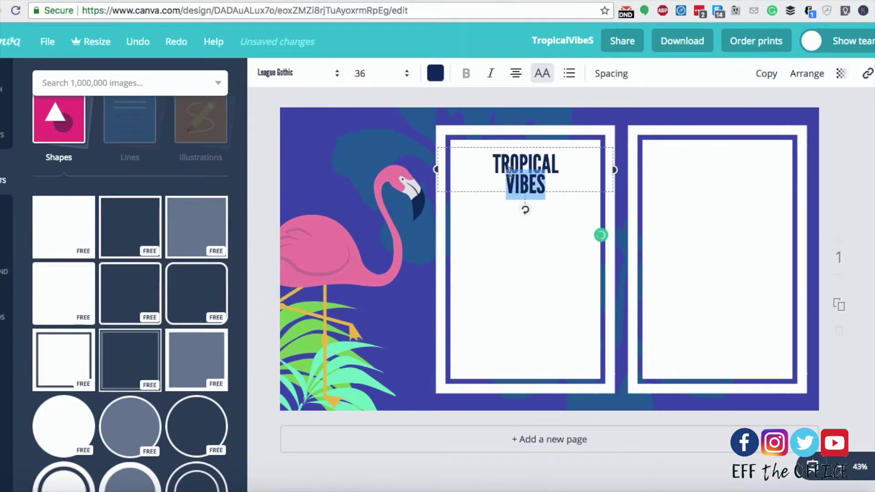
{"action": "triple_click", "coordinate": [510, 172]}
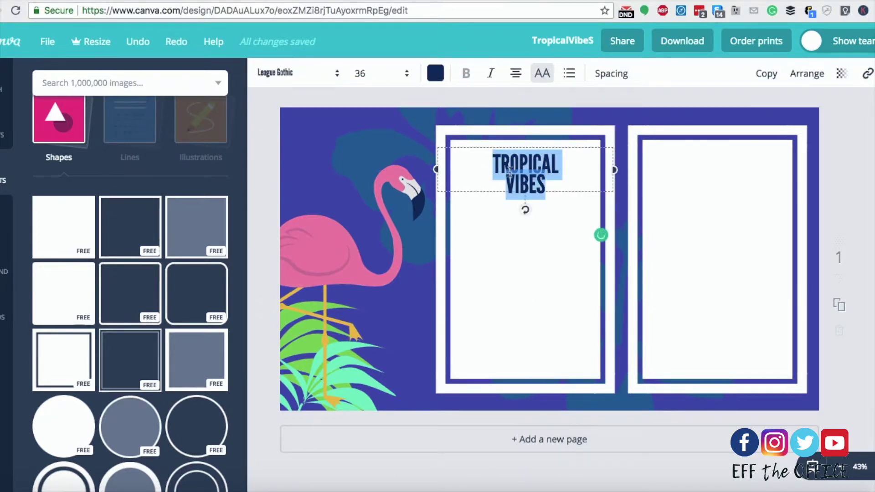
{"action": "type", "text": "CLIENTS"}
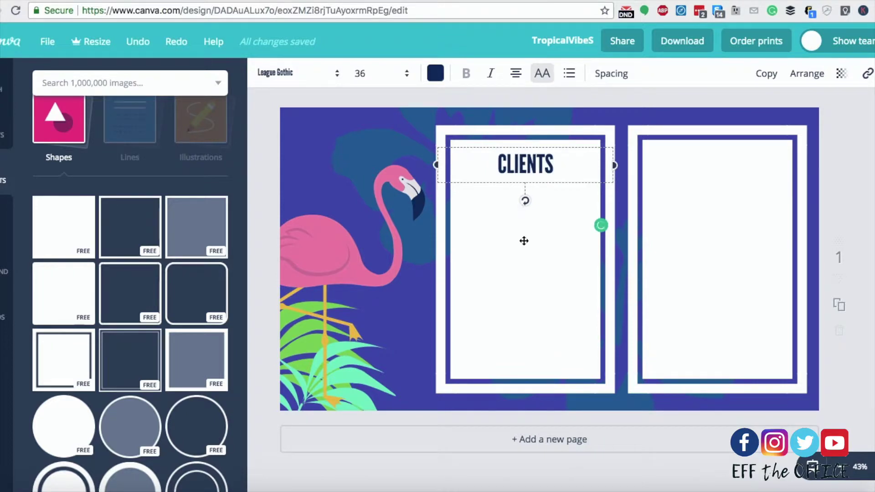
Duplicate the CLIENTS heading into the right box and change it to BUSINESS.
{"action": "left_click", "coordinate": [525, 241]}
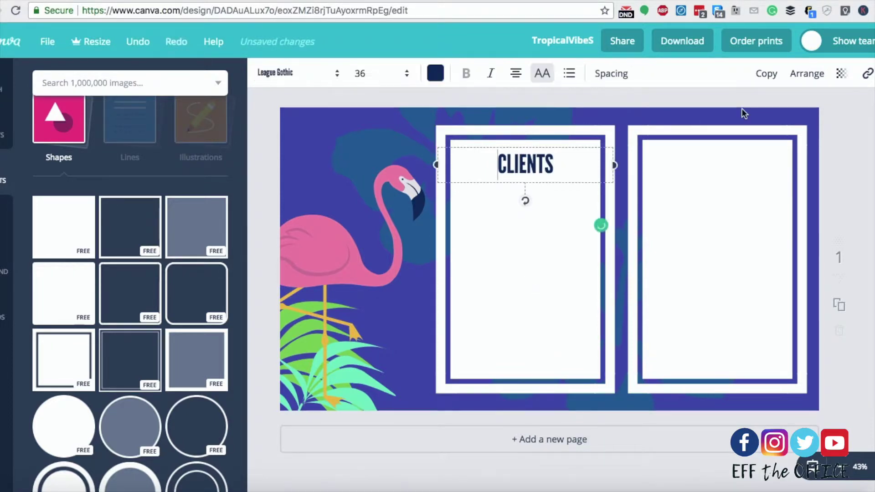
{"action": "left_click", "coordinate": [765, 74]}
{"action": "left_click_drag", "start_coordinate": [536, 176], "coordinate": [727, 165]}
{"action": "double_click", "coordinate": [715, 164]}
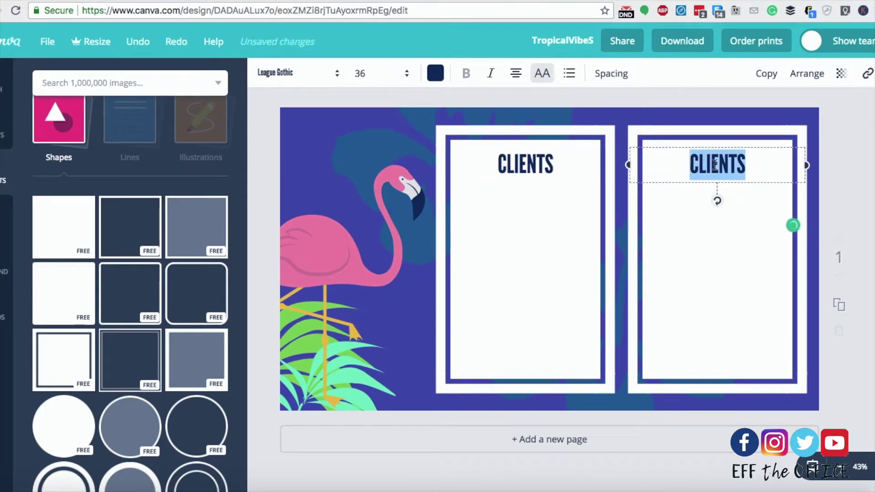
{"action": "type", "text": "BUSINESS"}
{"action": "left_click", "coordinate": [694, 288]}
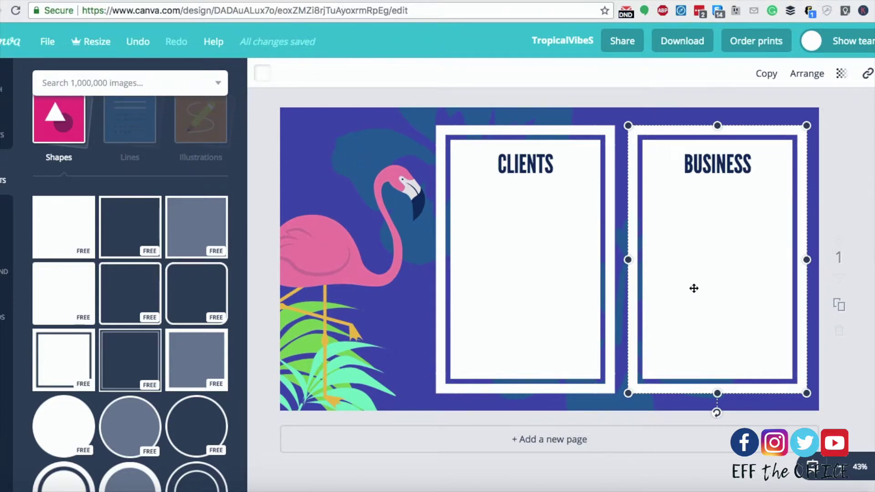
Download the design as a JPG and drag TropicalVibeS.jpg onto the desktop.
{"action": "left_click", "coordinate": [867, 155]}
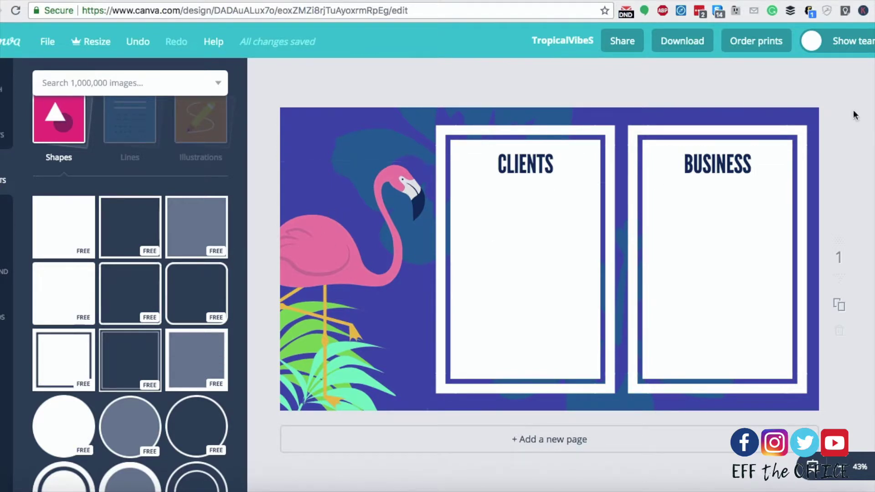
{"action": "left_click", "coordinate": [684, 41]}
{"action": "left_click", "coordinate": [683, 150]}
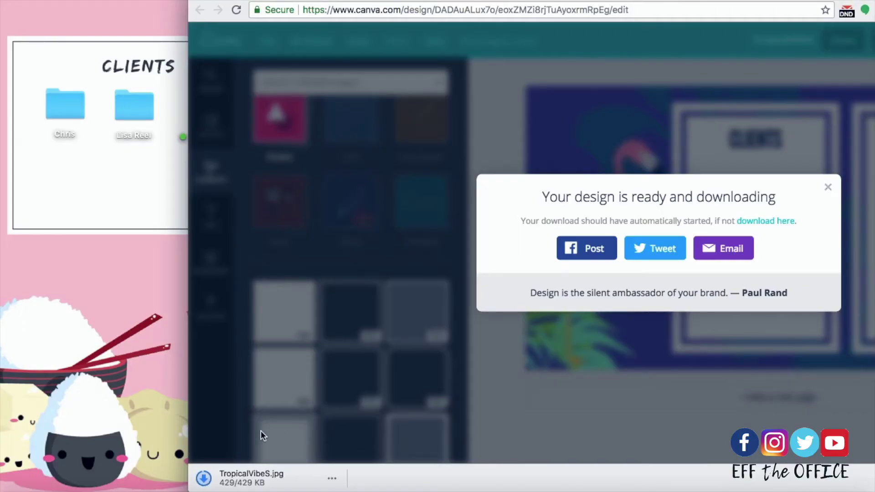
{"action": "left_click_drag", "start_coordinate": [235, 474], "coordinate": [45, 293]}
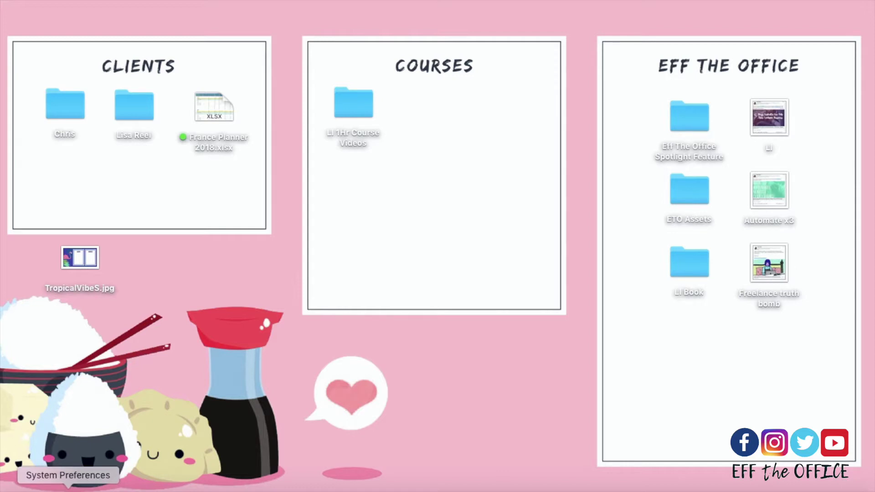
In Desktop & Screen Saver, add TropicalVibeS.jpg from the Desktop folder as the wallpaper.
{"action": "left_click", "coordinate": [68, 488]}
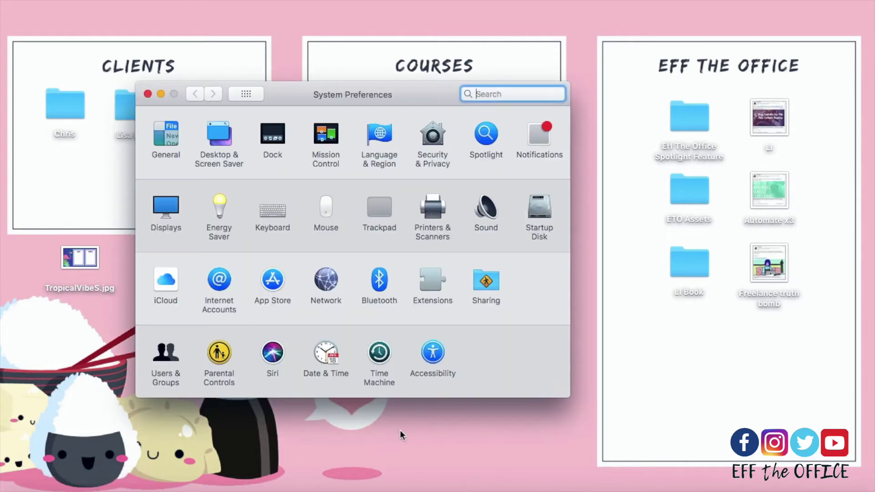
{"action": "left_click", "coordinate": [226, 133]}
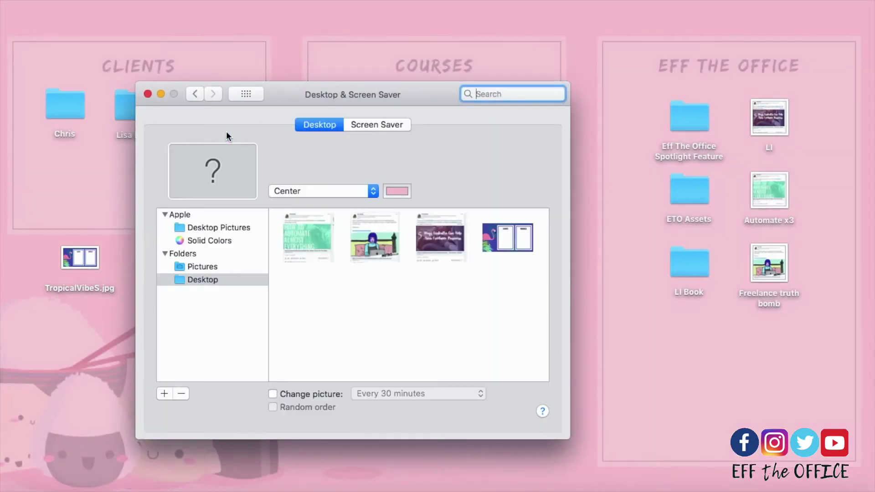
{"action": "left_click", "coordinate": [164, 393]}
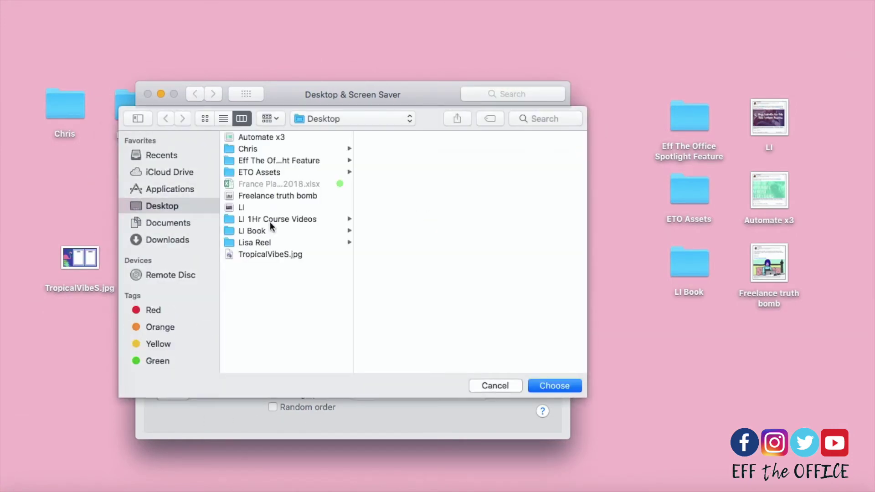
{"action": "left_click", "coordinate": [266, 254]}
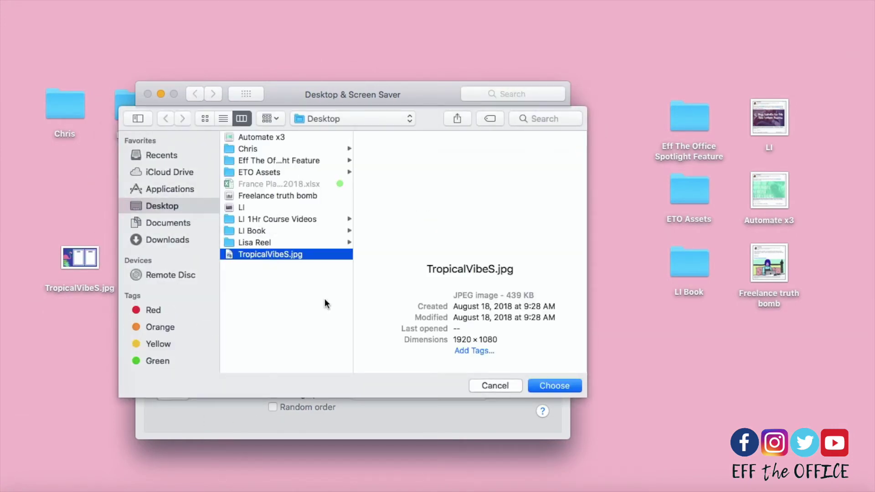
{"action": "left_click", "coordinate": [576, 388]}
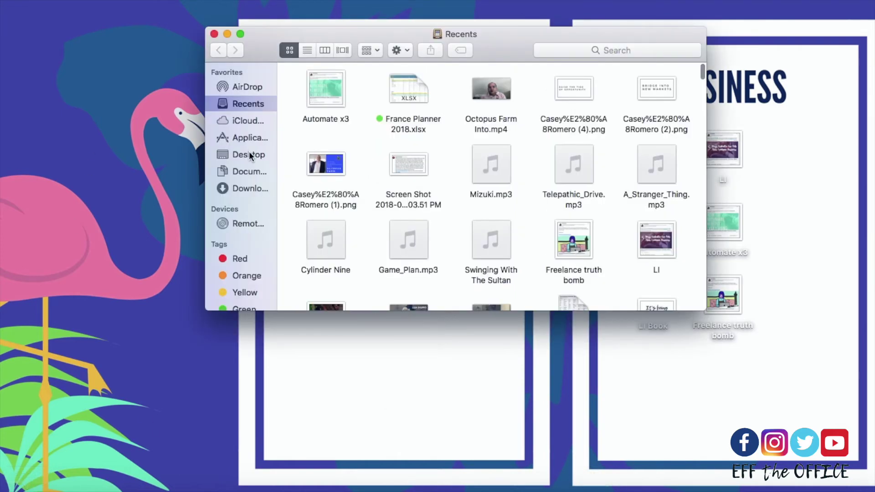
Switch the Finder window from Desktop to the Documents folder.
{"action": "left_click", "coordinate": [249, 155]}
{"action": "left_click", "coordinate": [249, 172]}
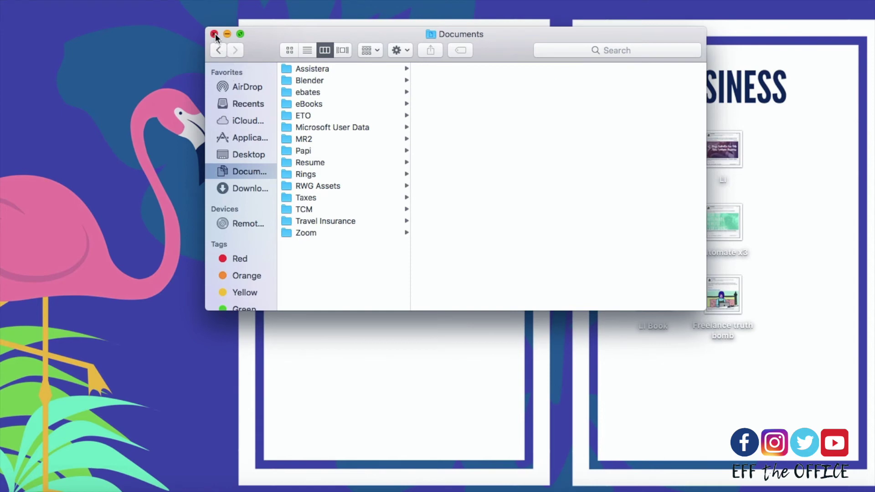